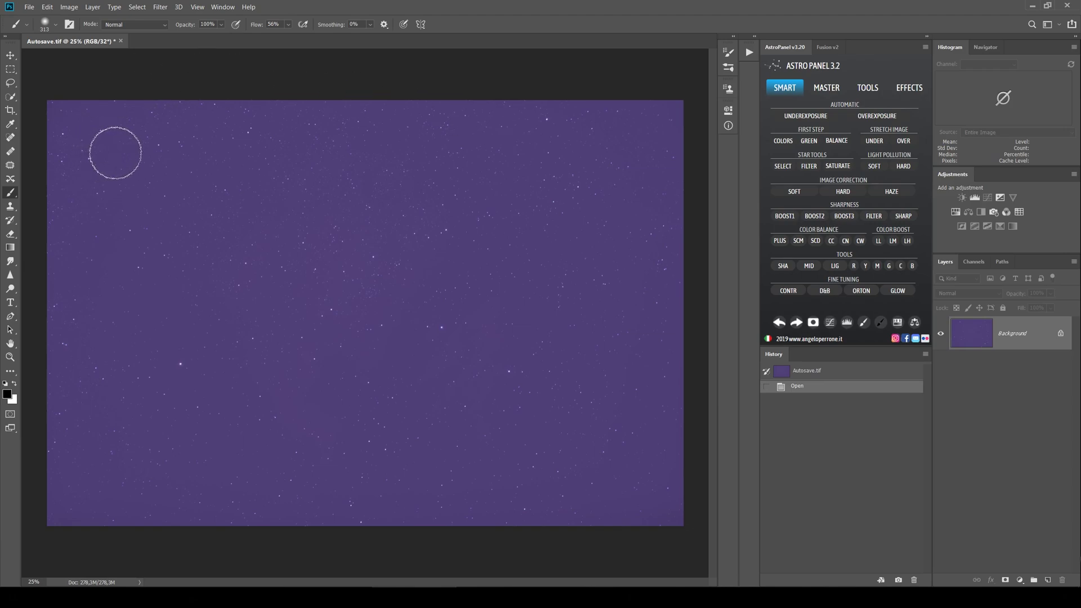
Switch the Astro Panel to its MASTER tab of processing tools.
click(826, 89)
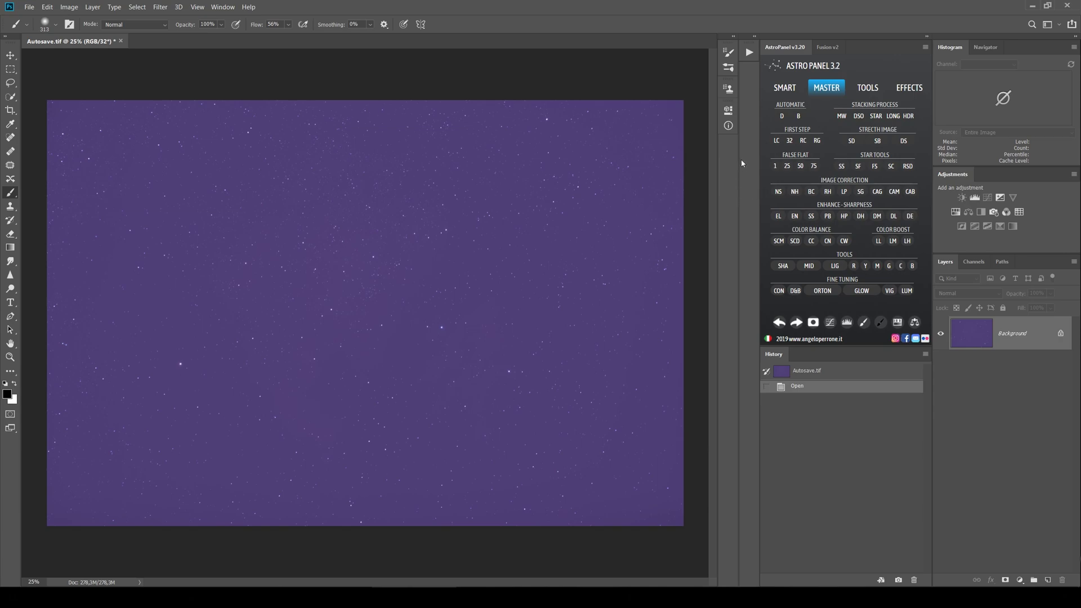
Convert the image from 32-bit to 16-bit and reset its colours with Astro Panel's 32 and RC.
click(790, 142)
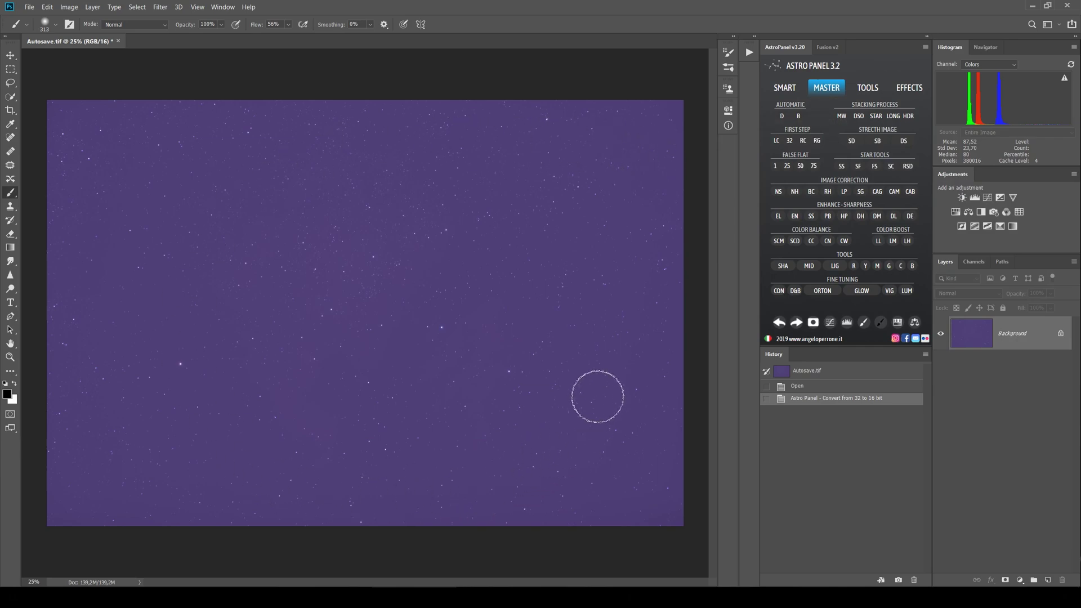
click(804, 141)
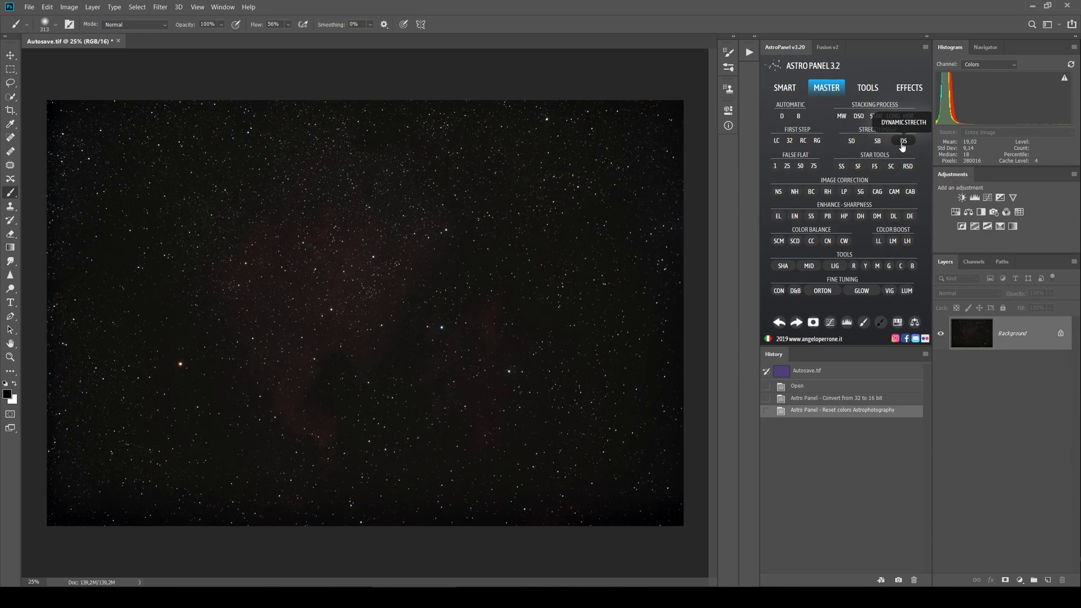
Apply the SD underexposure stretch twice to bring out the reddish nebula.
click(853, 142)
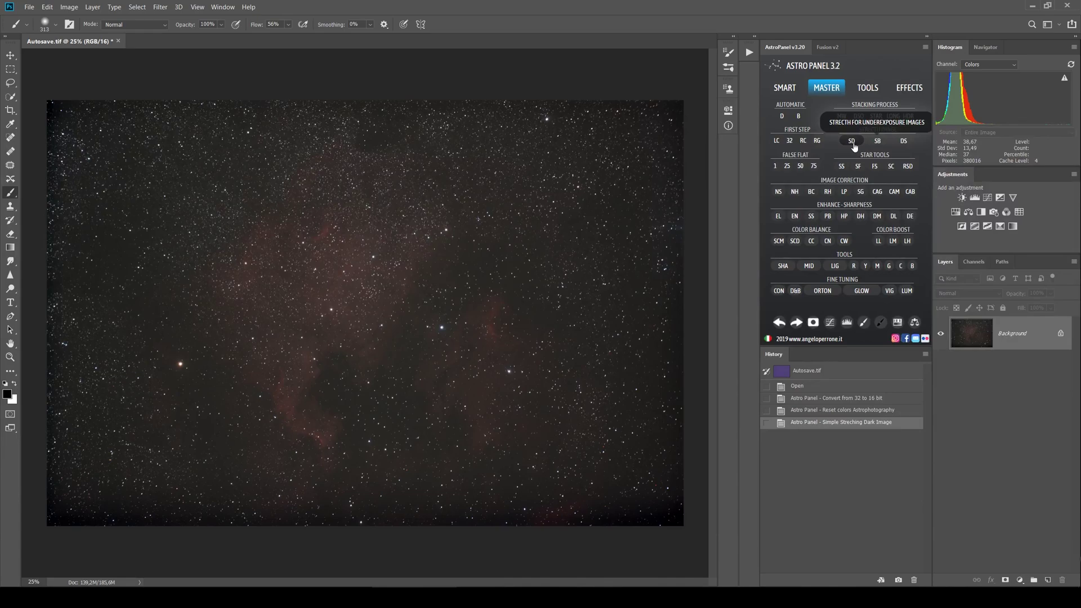
click(852, 142)
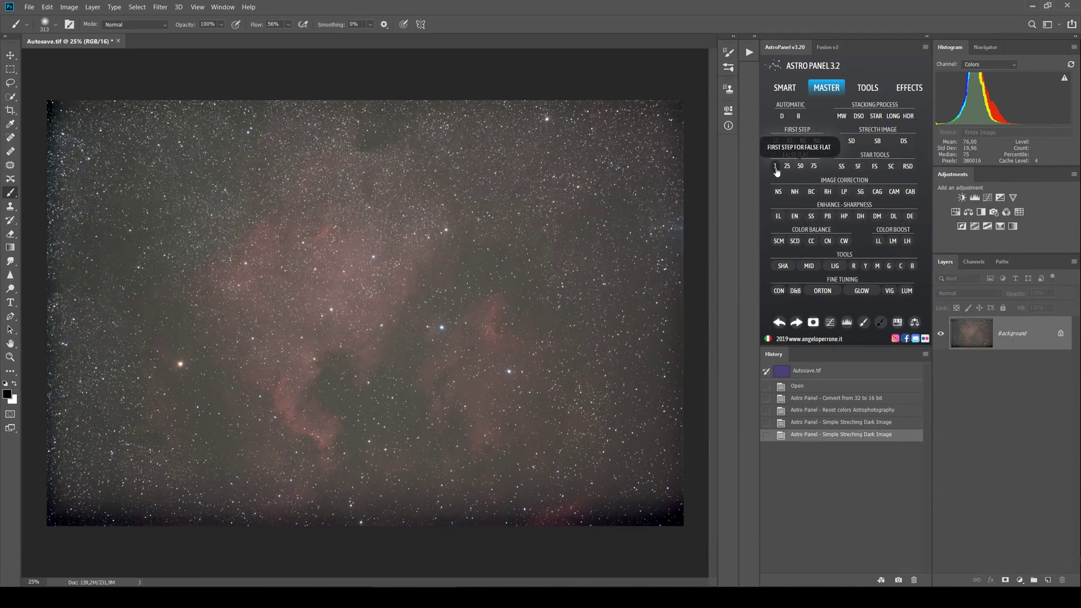
Run False Flat 1 and apply the blurred Apanel1 copy to Autosave.tif at 50% strength.
click(775, 168)
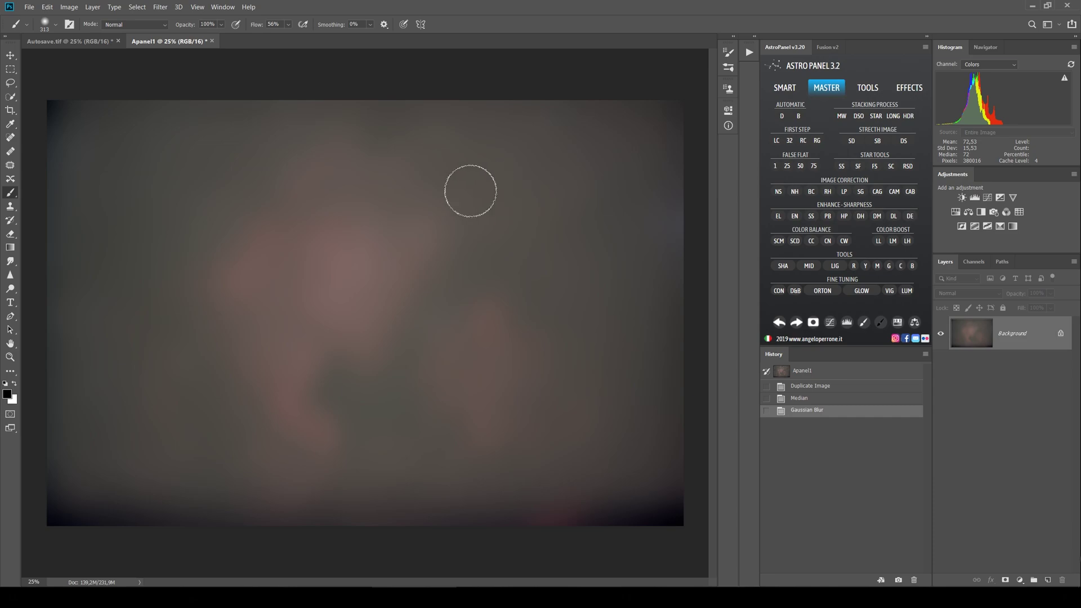
click(801, 166)
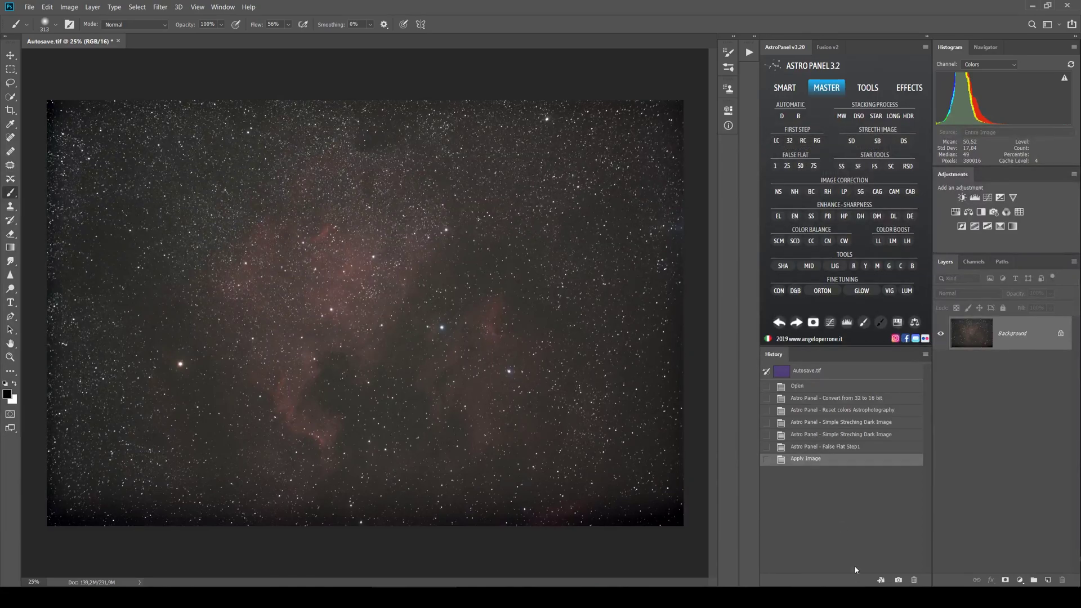
click(822, 449)
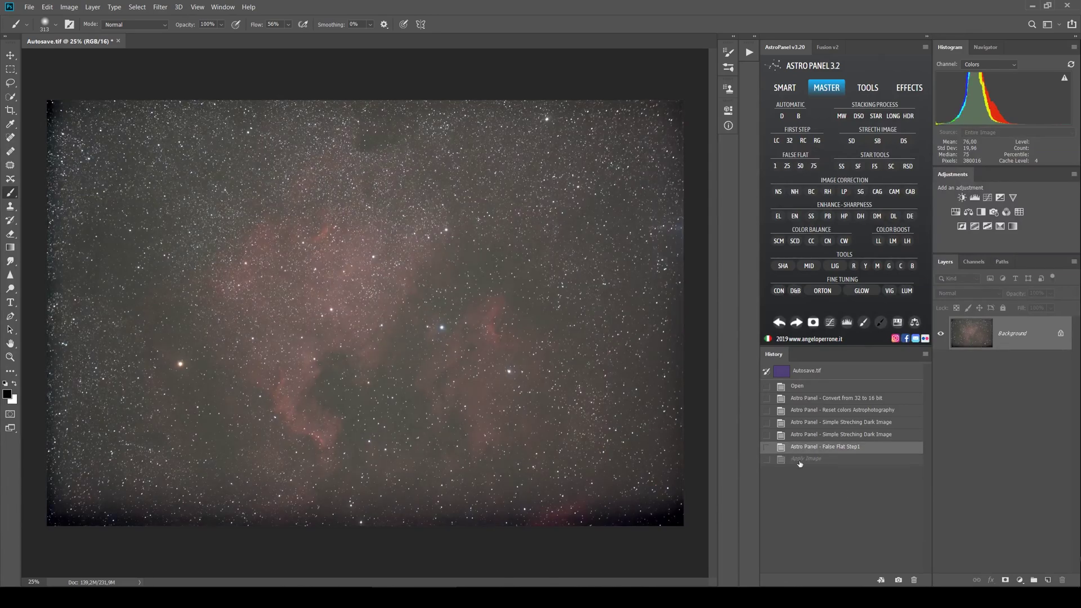
click(808, 458)
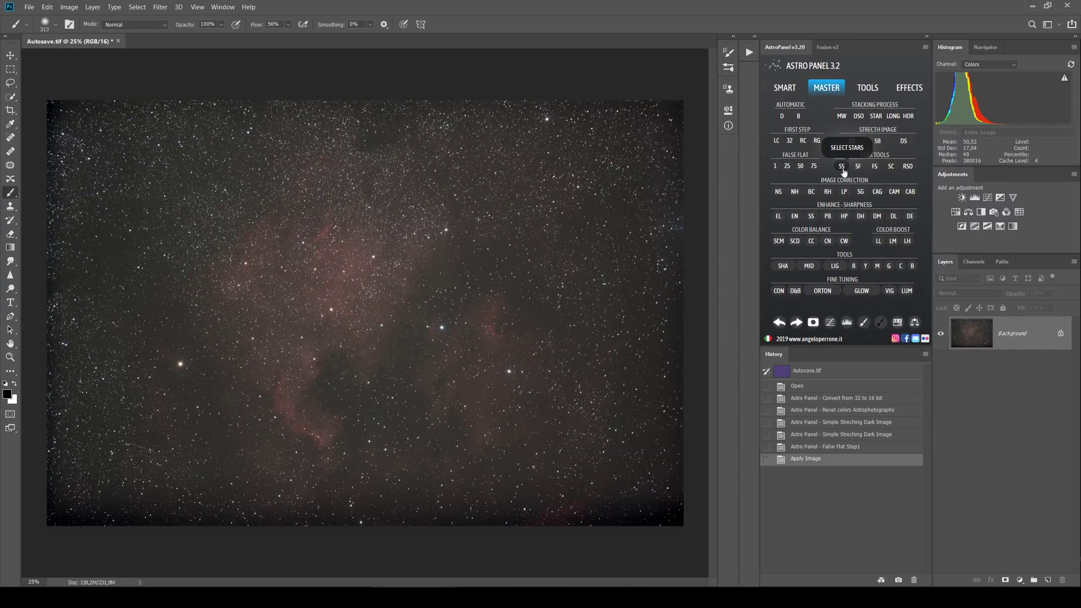
Run Astro Panel's SS (Select Stars) script on the gradient-corrected image.
click(842, 169)
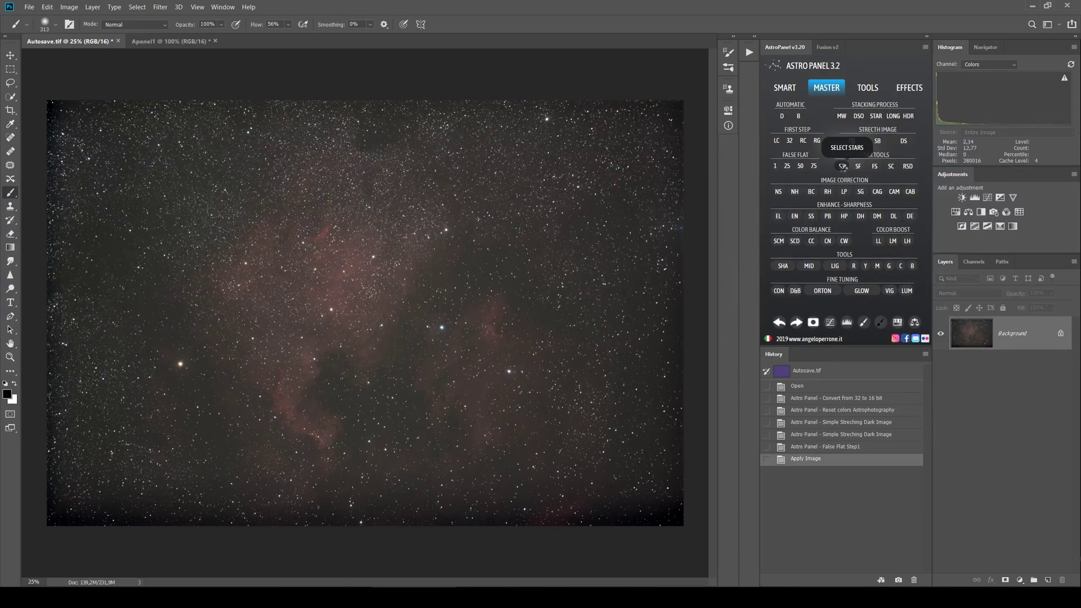